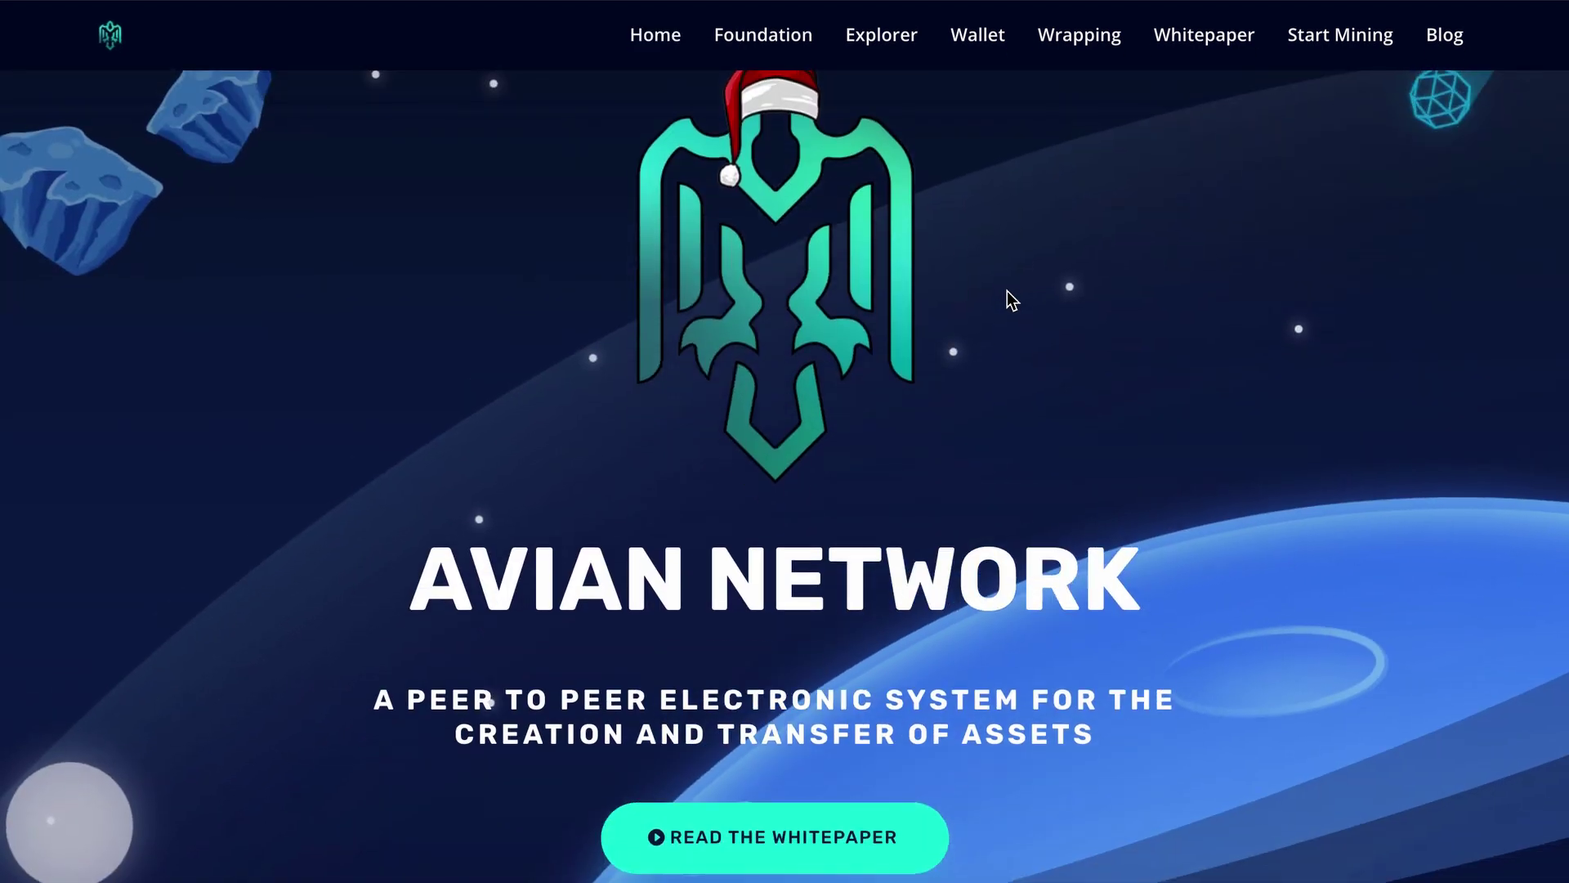
scroll(1006, 290, "up", 3)
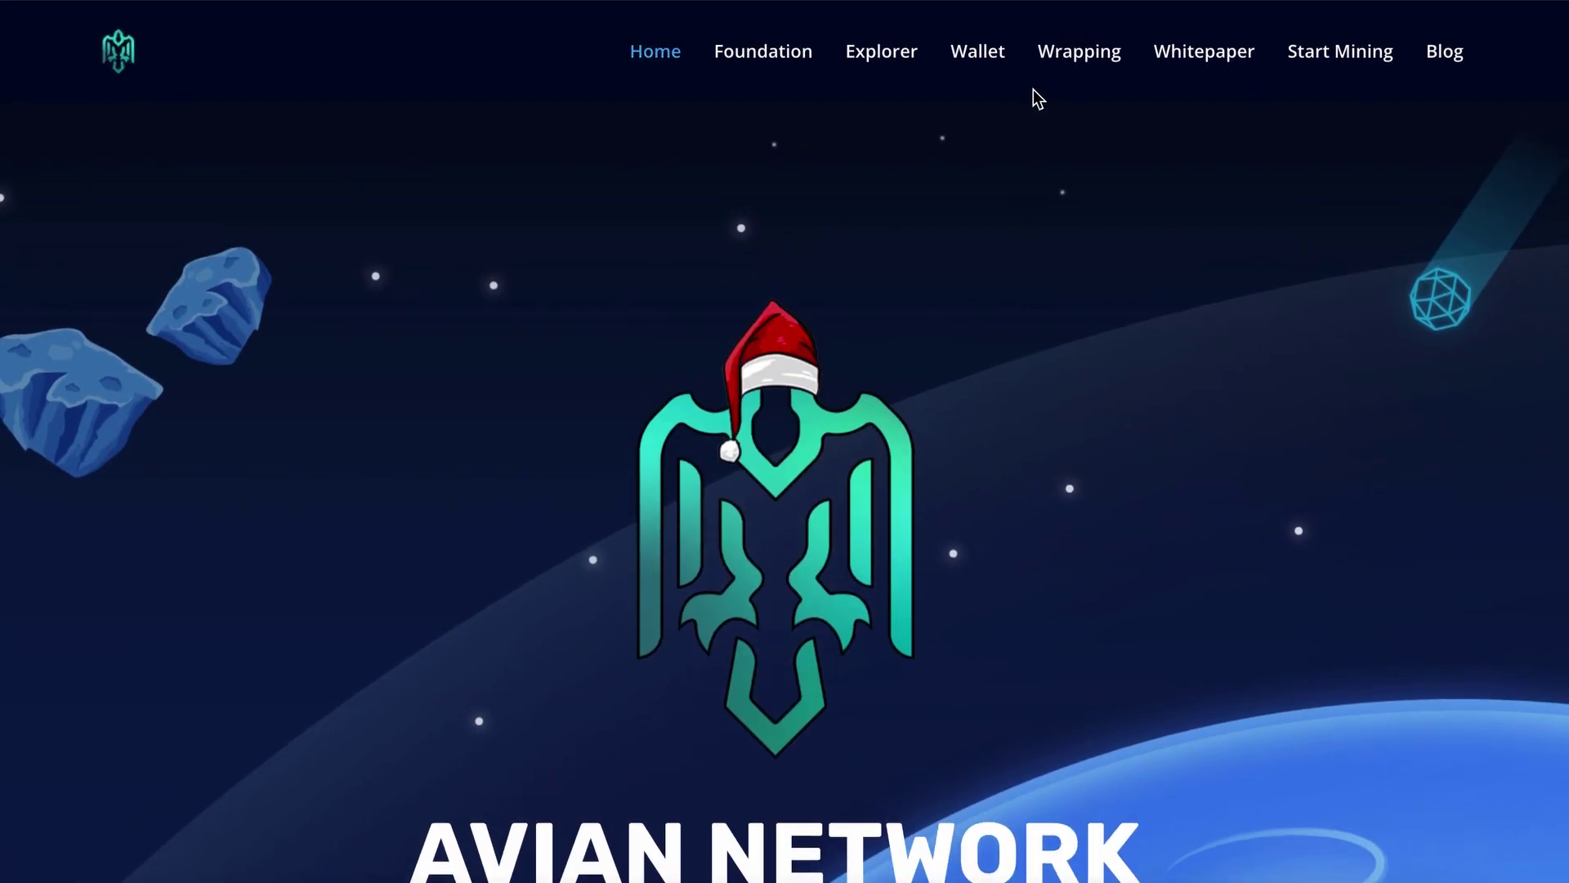
scroll(1018, 111, "down", 1)
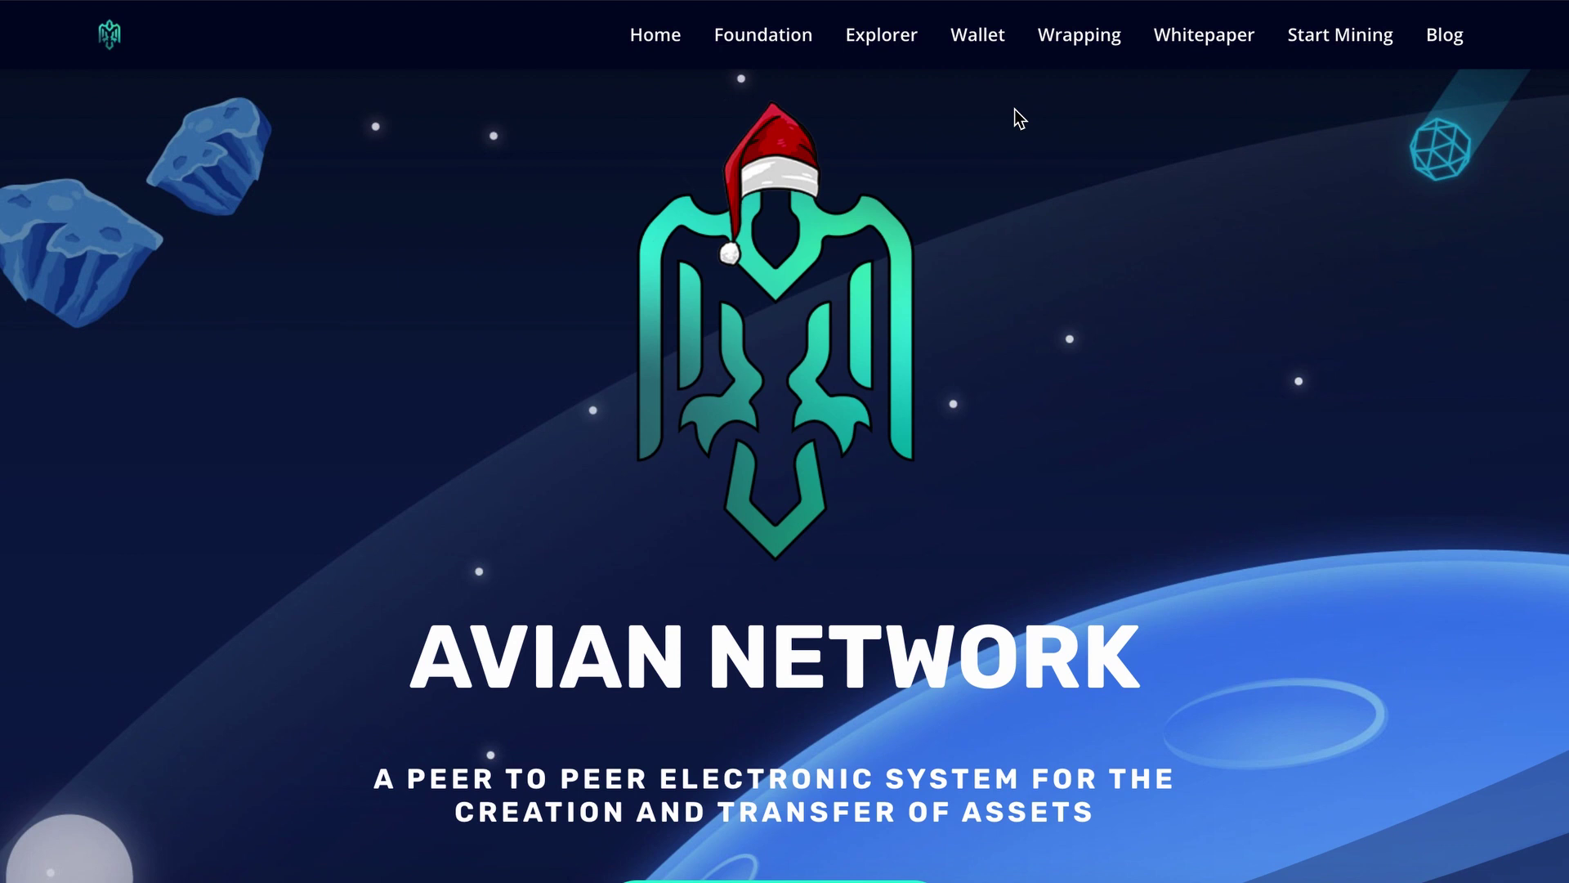
scroll(1015, 118, "up", 1)
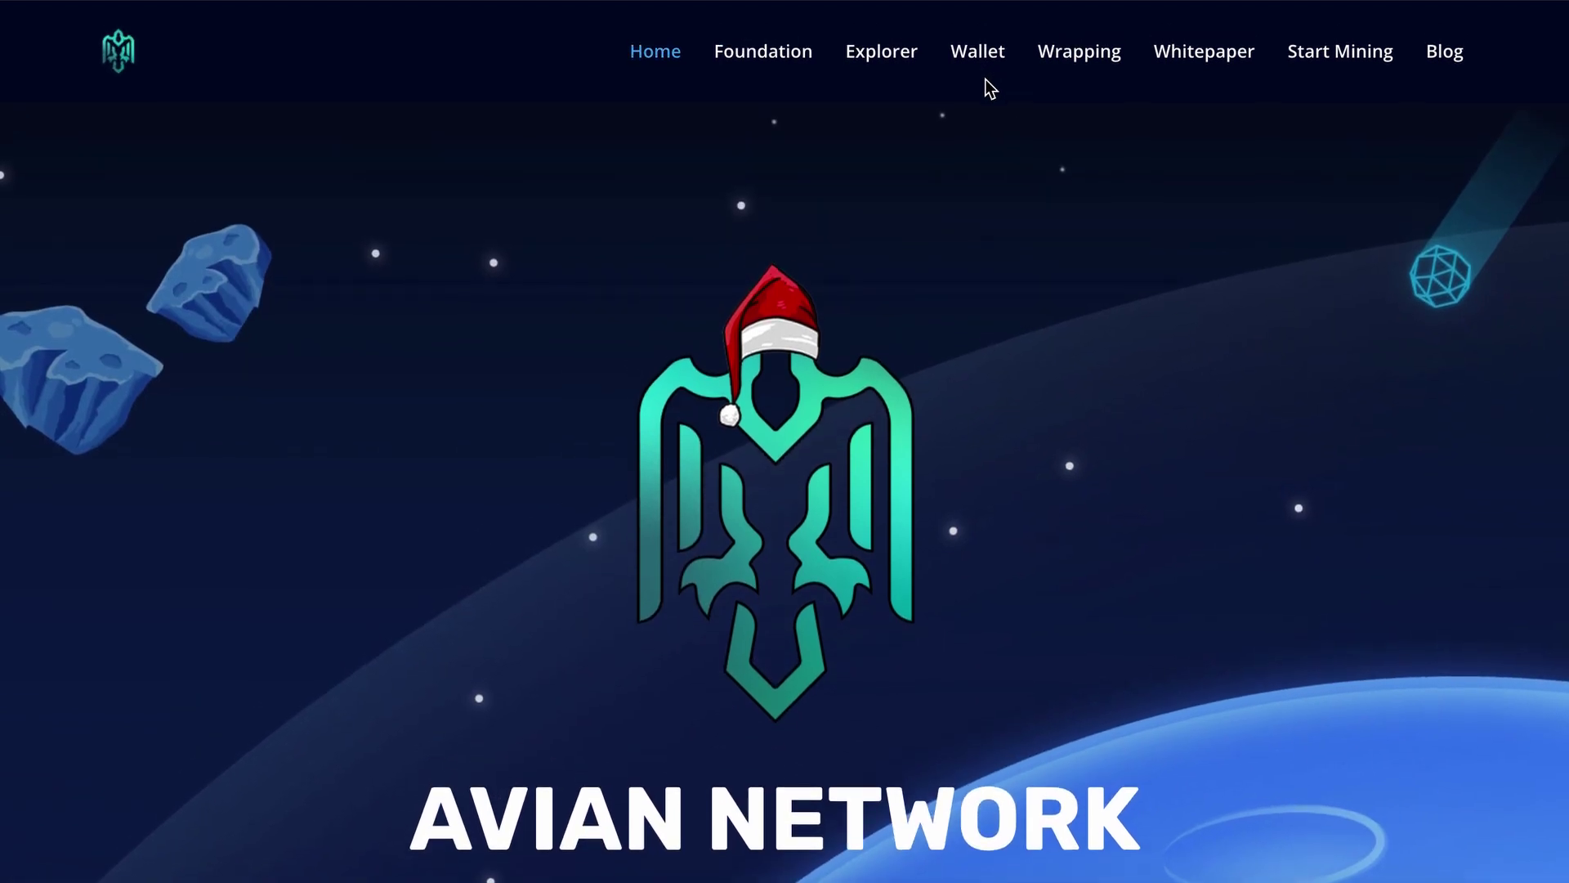
- Go to the Wallet section of avian.network for the V3.1.0 downloads
left_click(979, 51)
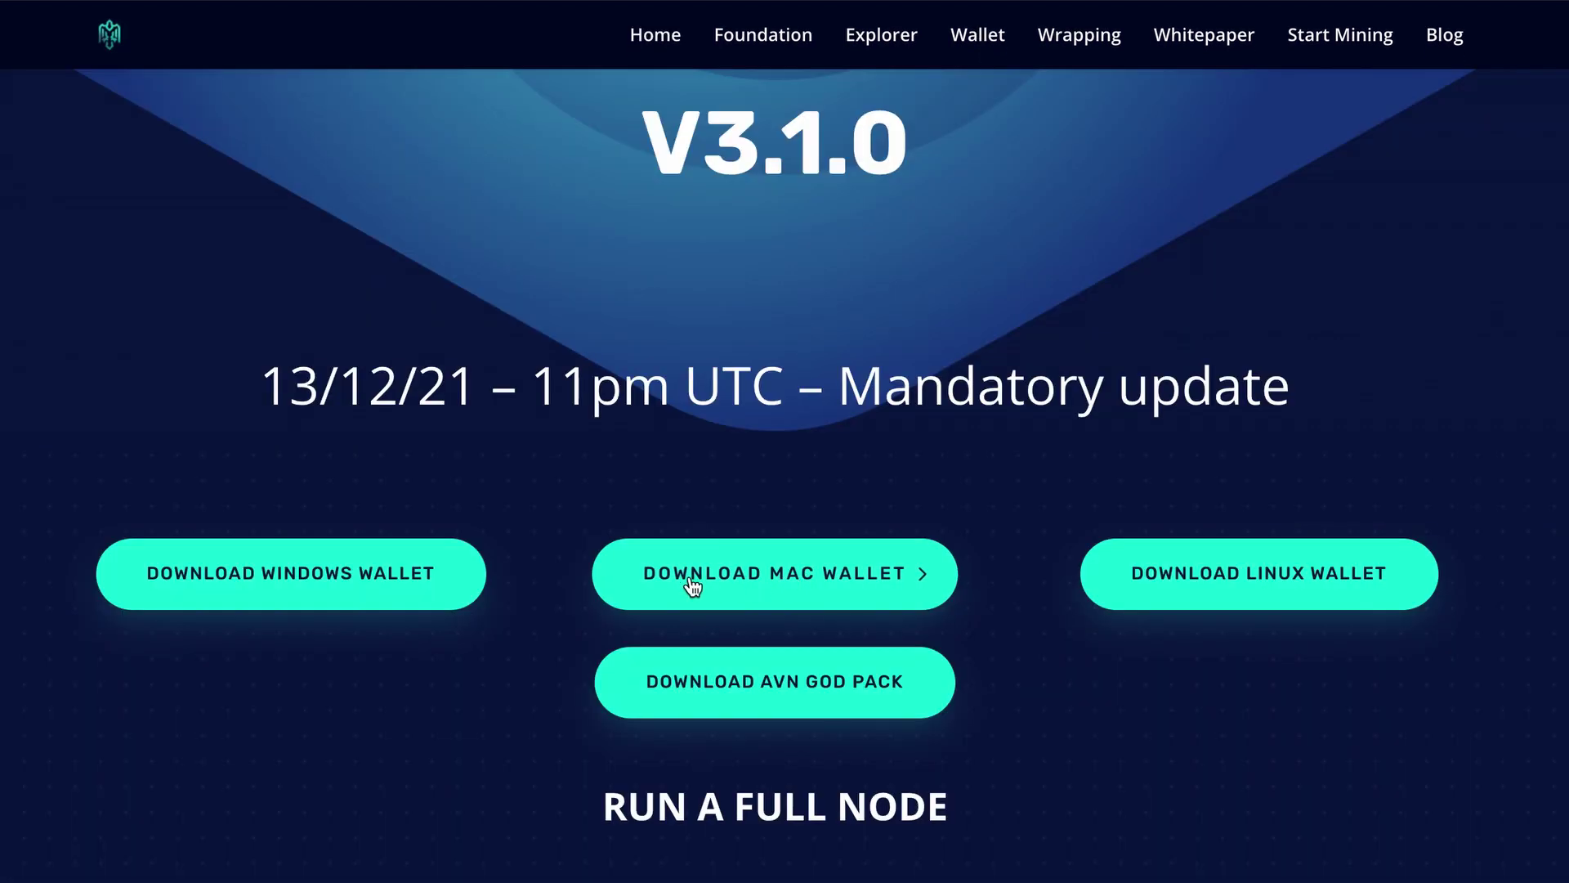
scroll(862, 393, "up", 1)
scroll(861, 396, "down", 1)
scroll(861, 397, "up", 1)
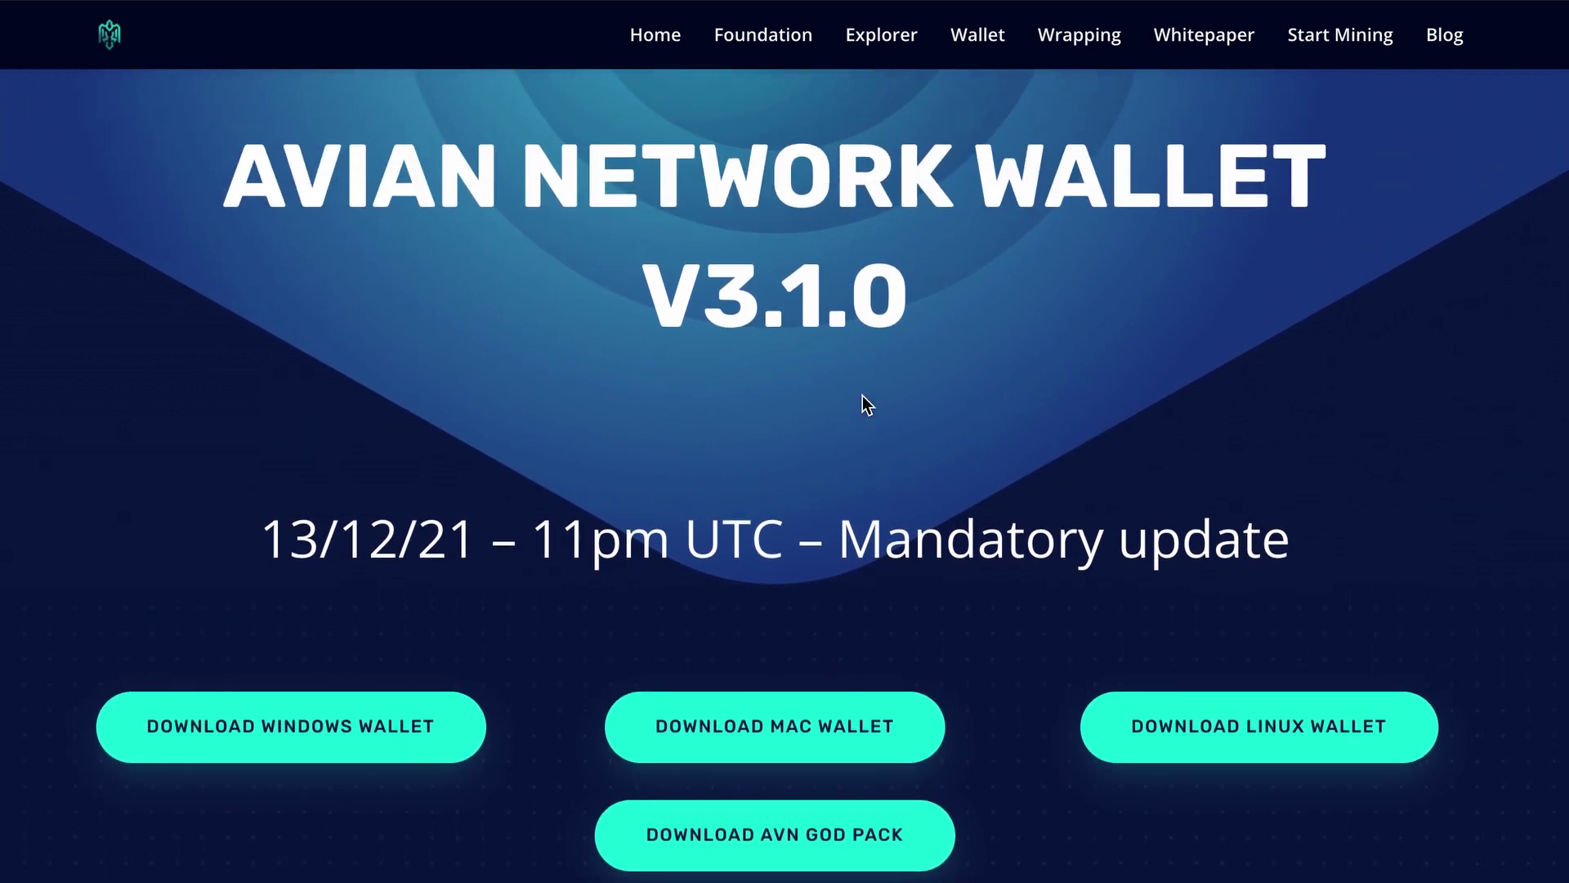
scroll(862, 395, "up", 1)
scroll(863, 396, "down", 1)
scroll(861, 397, "down", 1)
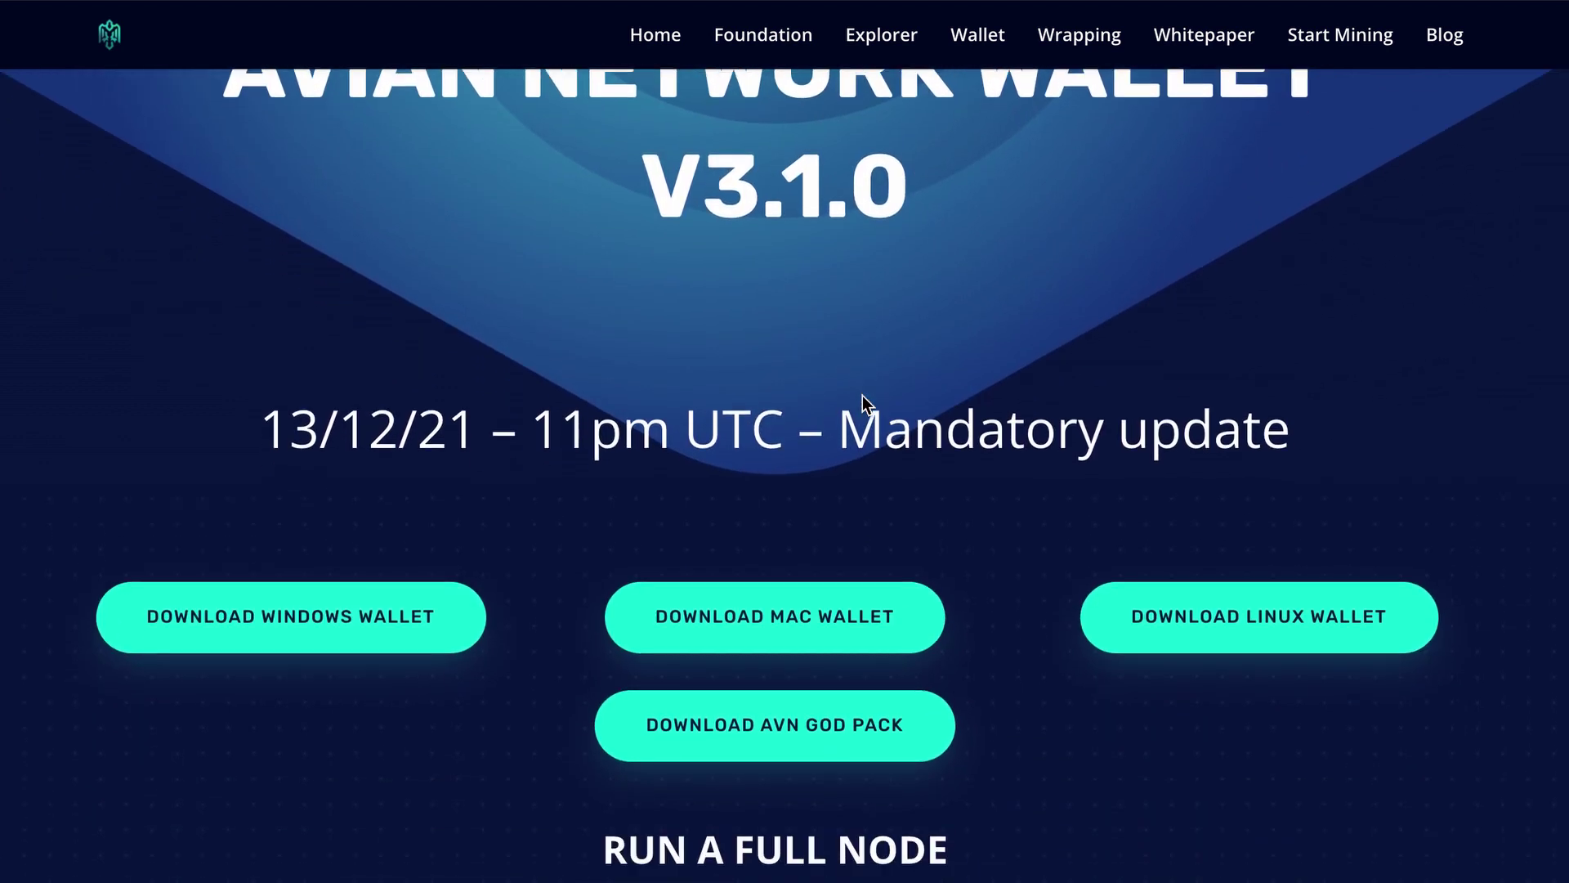
scroll(861, 396, "down", 1)
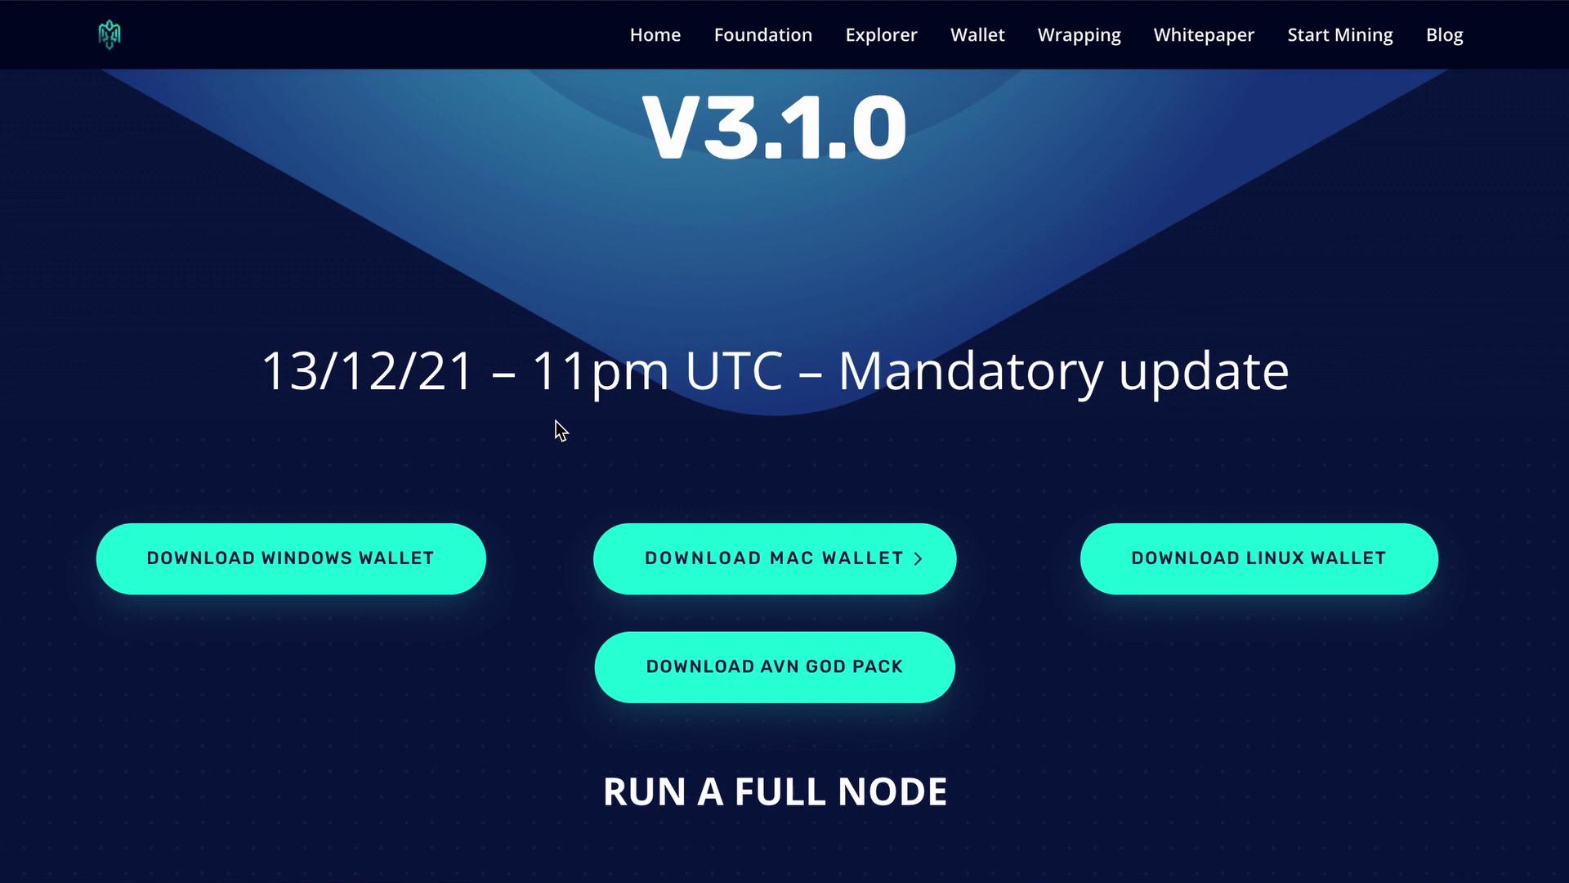
scroll(552, 427, "up", 2)
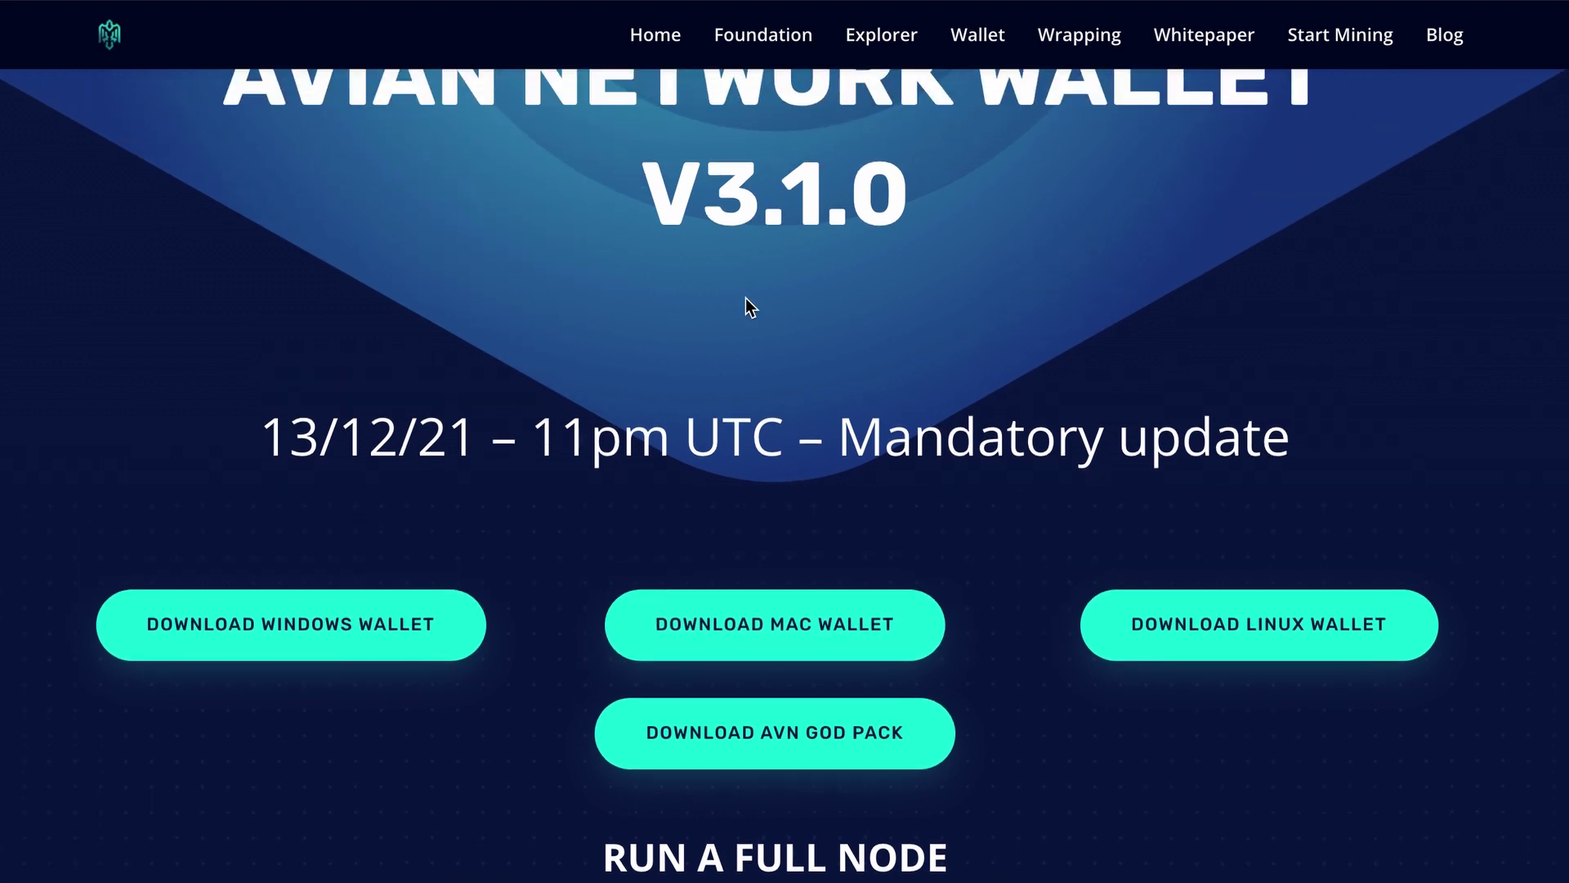
scroll(664, 499, "down", 1)
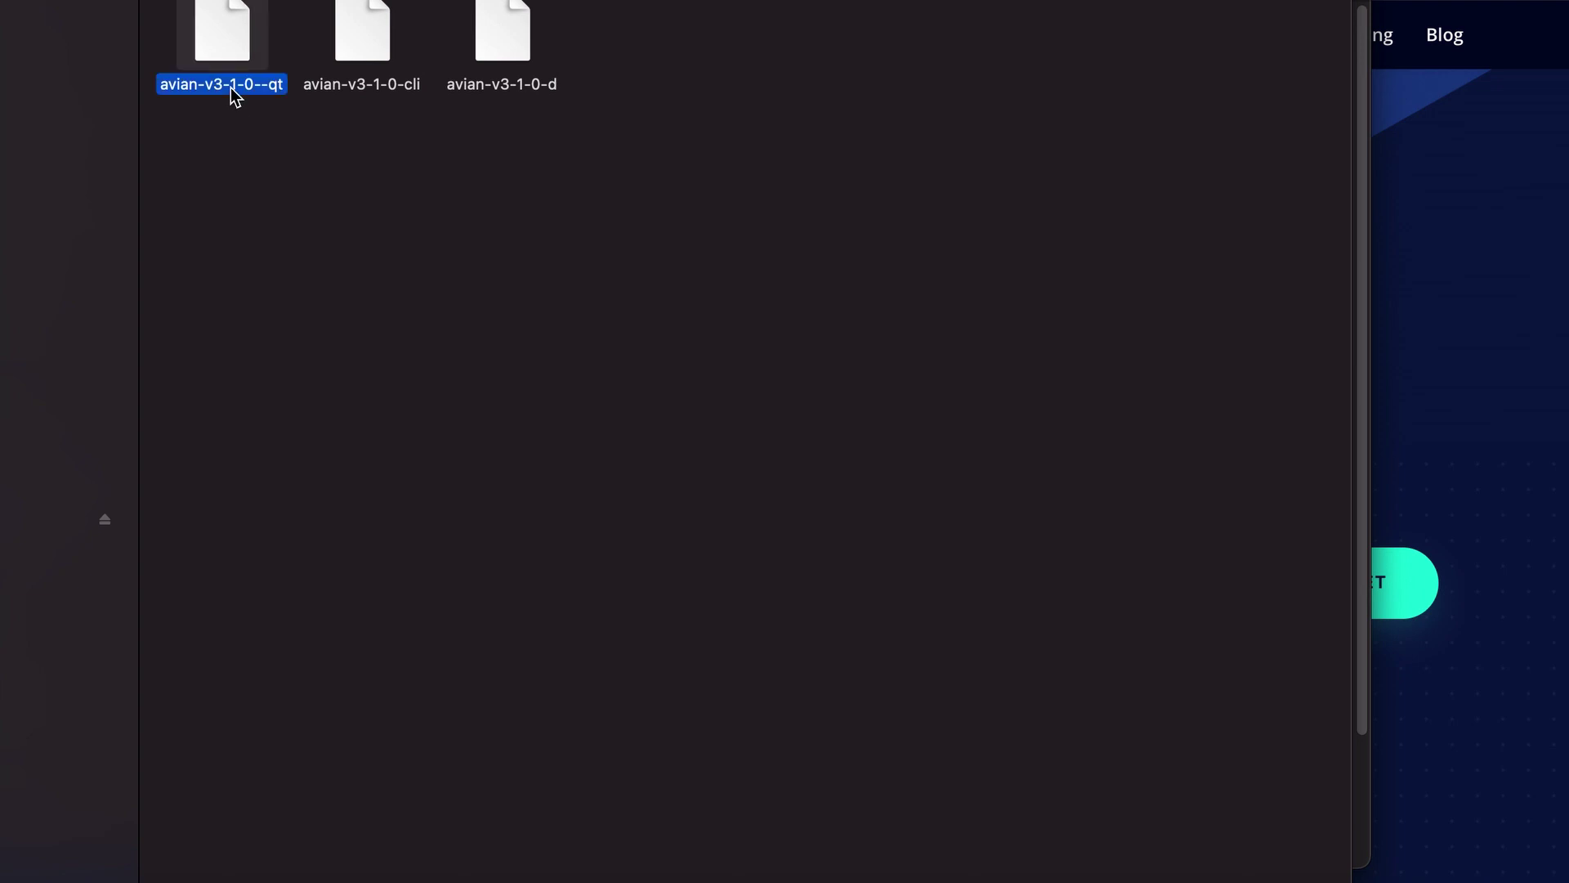
- Clear the selection in the AVN Mac v3-1-0 folder in Finder
left_click(374, 152)
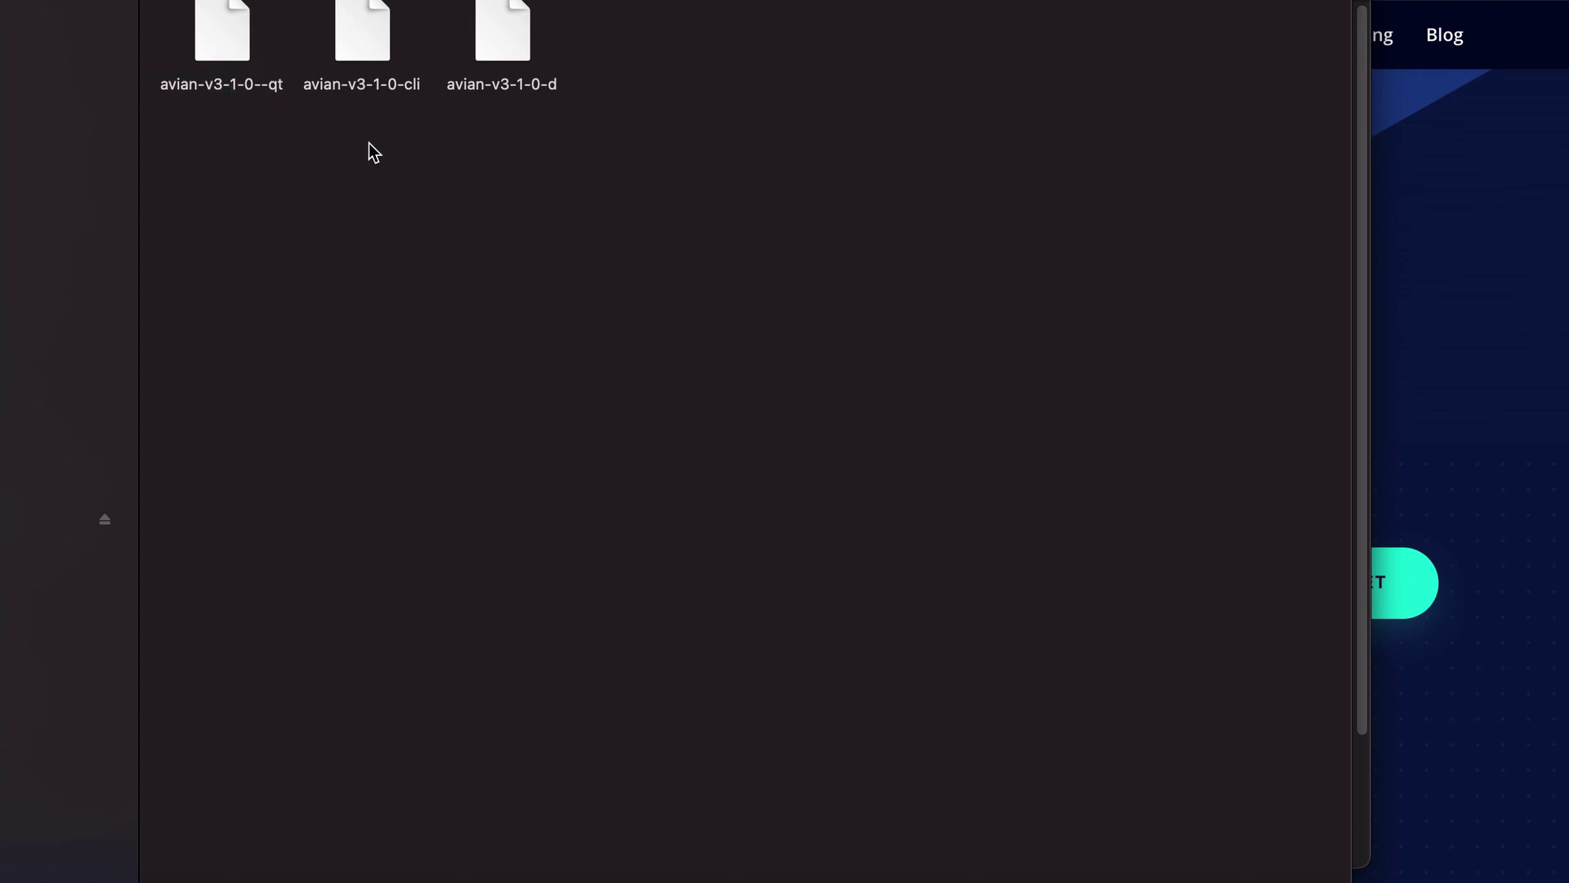
left_click(398, 93)
left_click(516, 101)
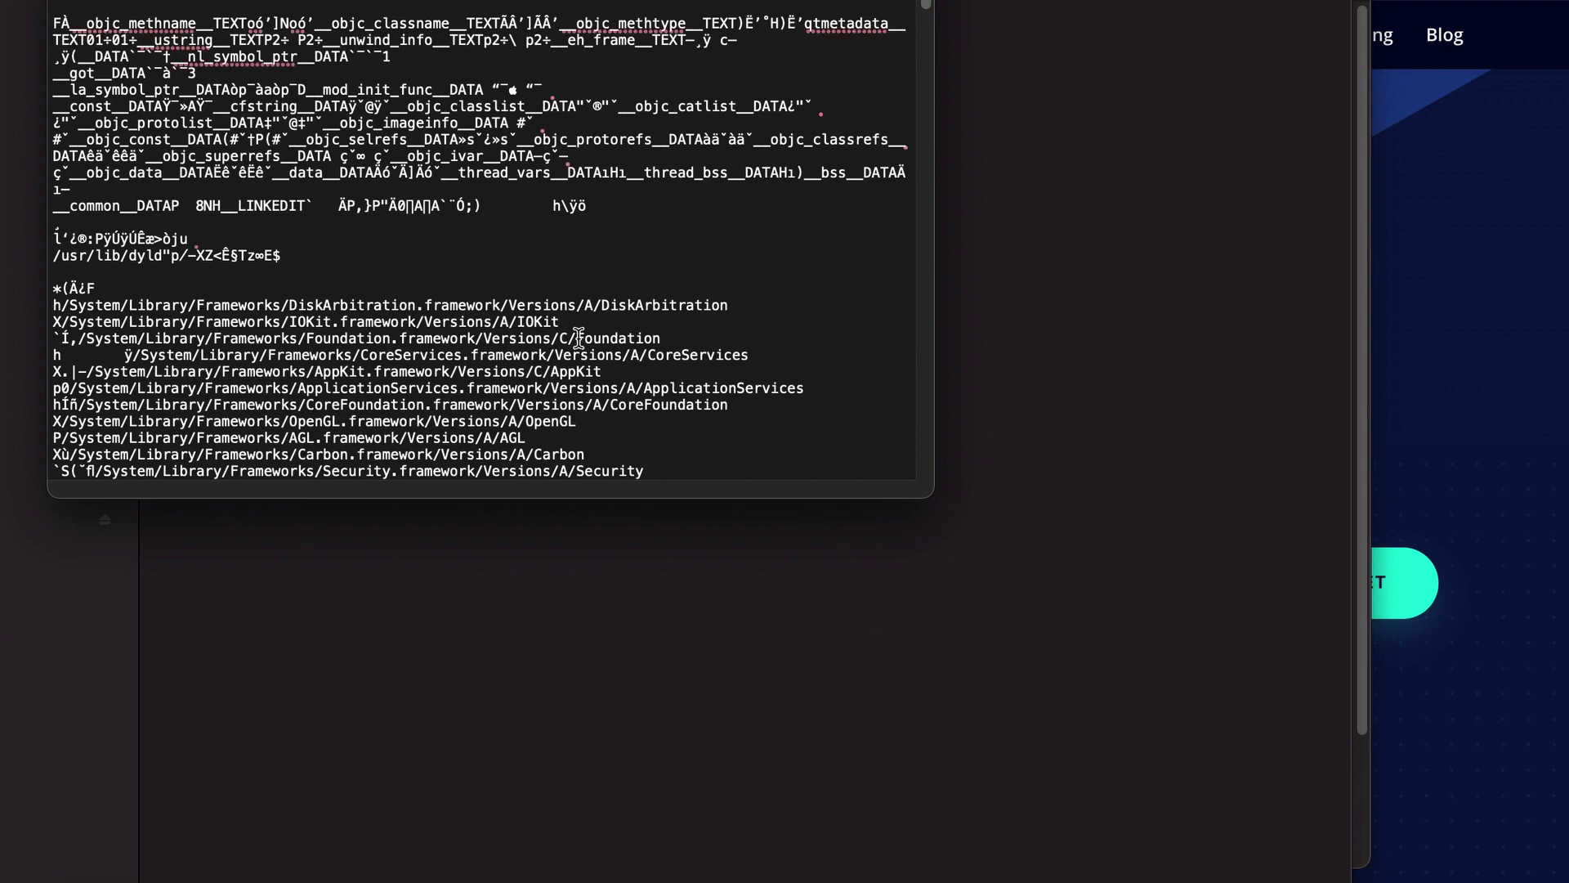
scroll(305, 201, "down", 10)
scroll(170, 37, "down", 2)
scroll(148, 37, "down", 10)
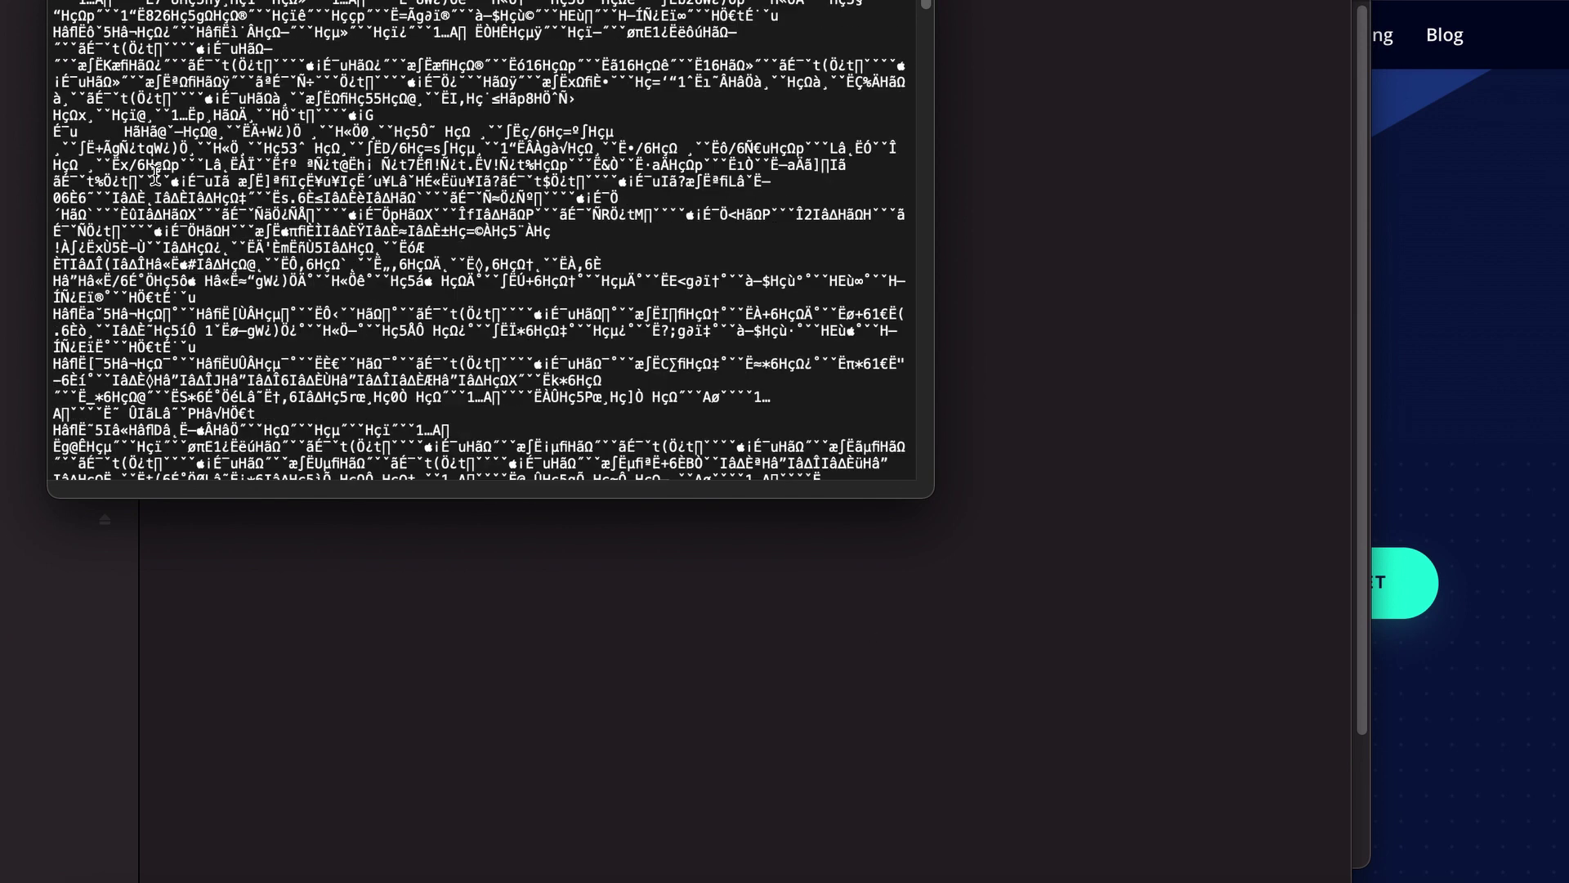
scroll(98, 37, "down", 3)
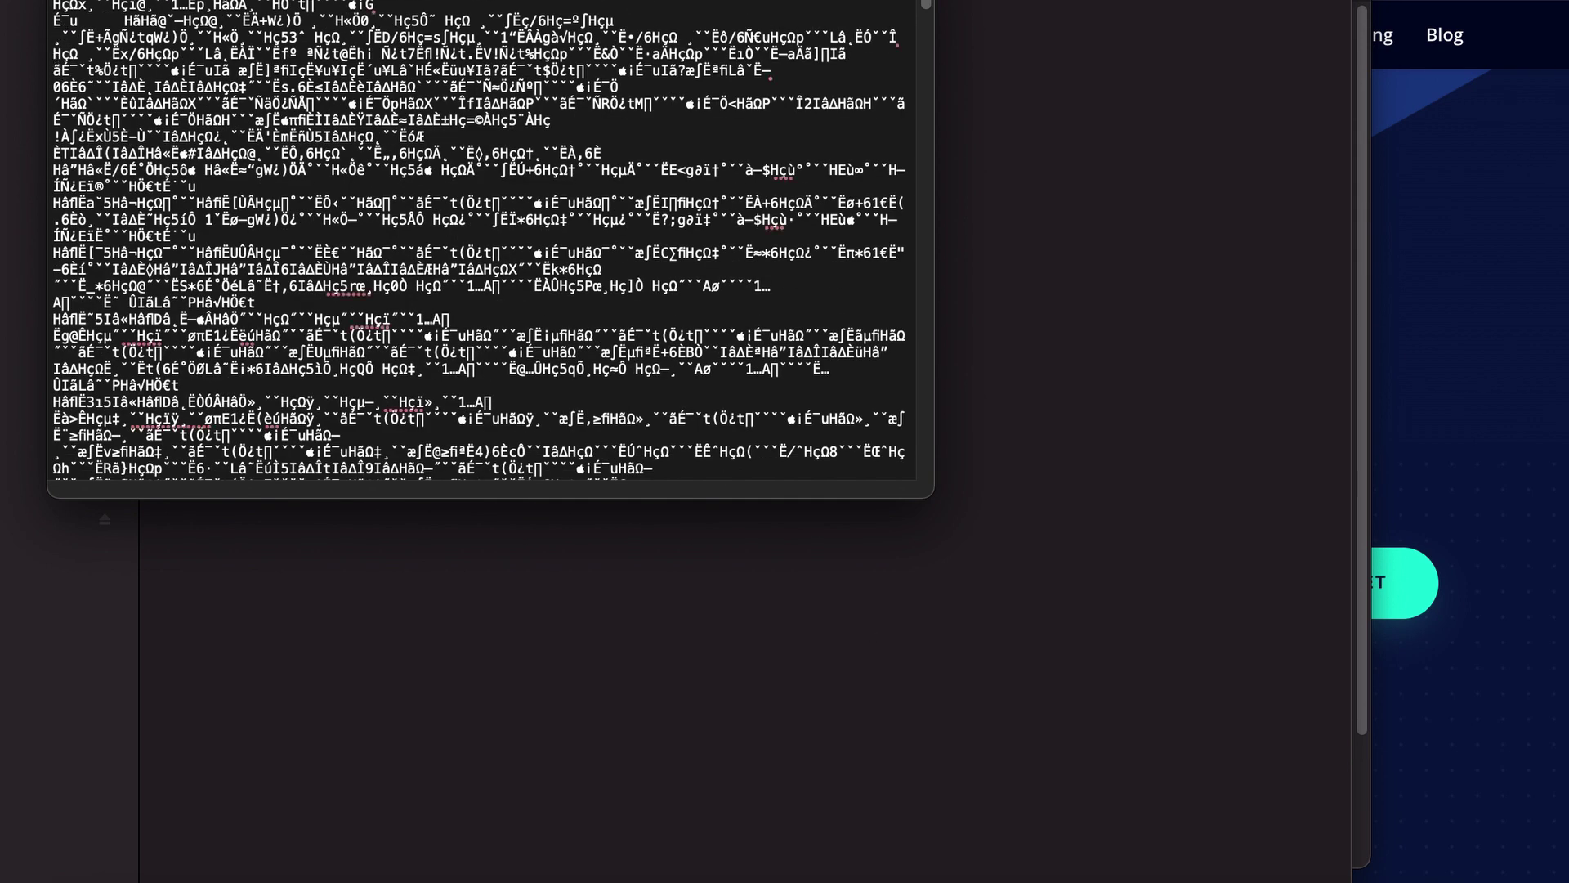
key("super+w")
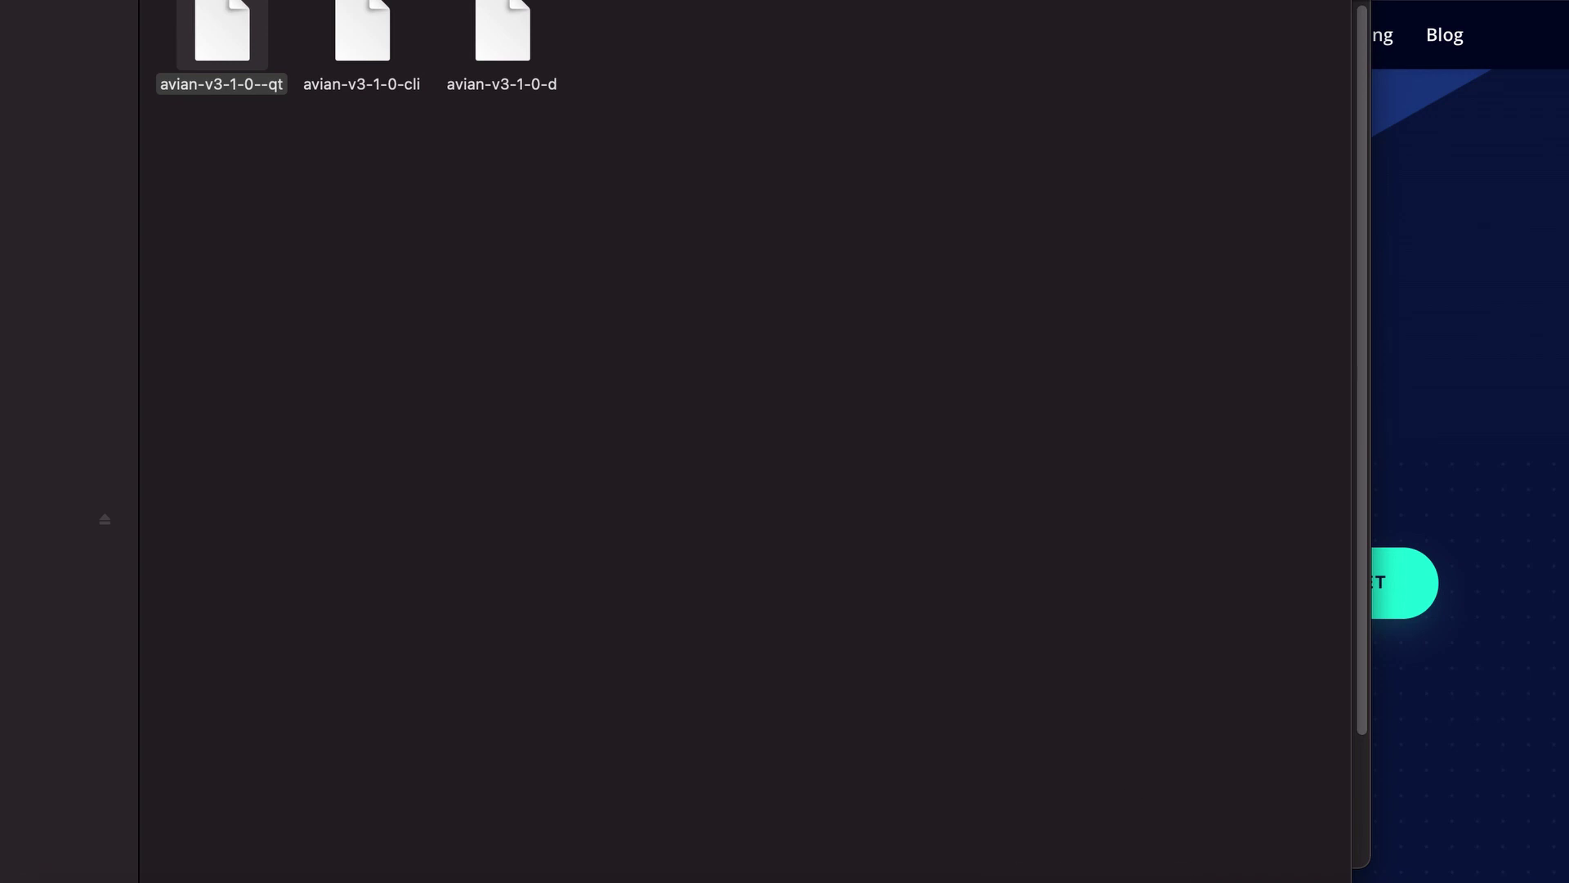
- Make avian-v3-1-0--qt executable with chmod +x and Tab-complete ./avian-v3-1-0--qt
left_click(998, 870)
type("chmod +x avian-v3-1-0--qt")
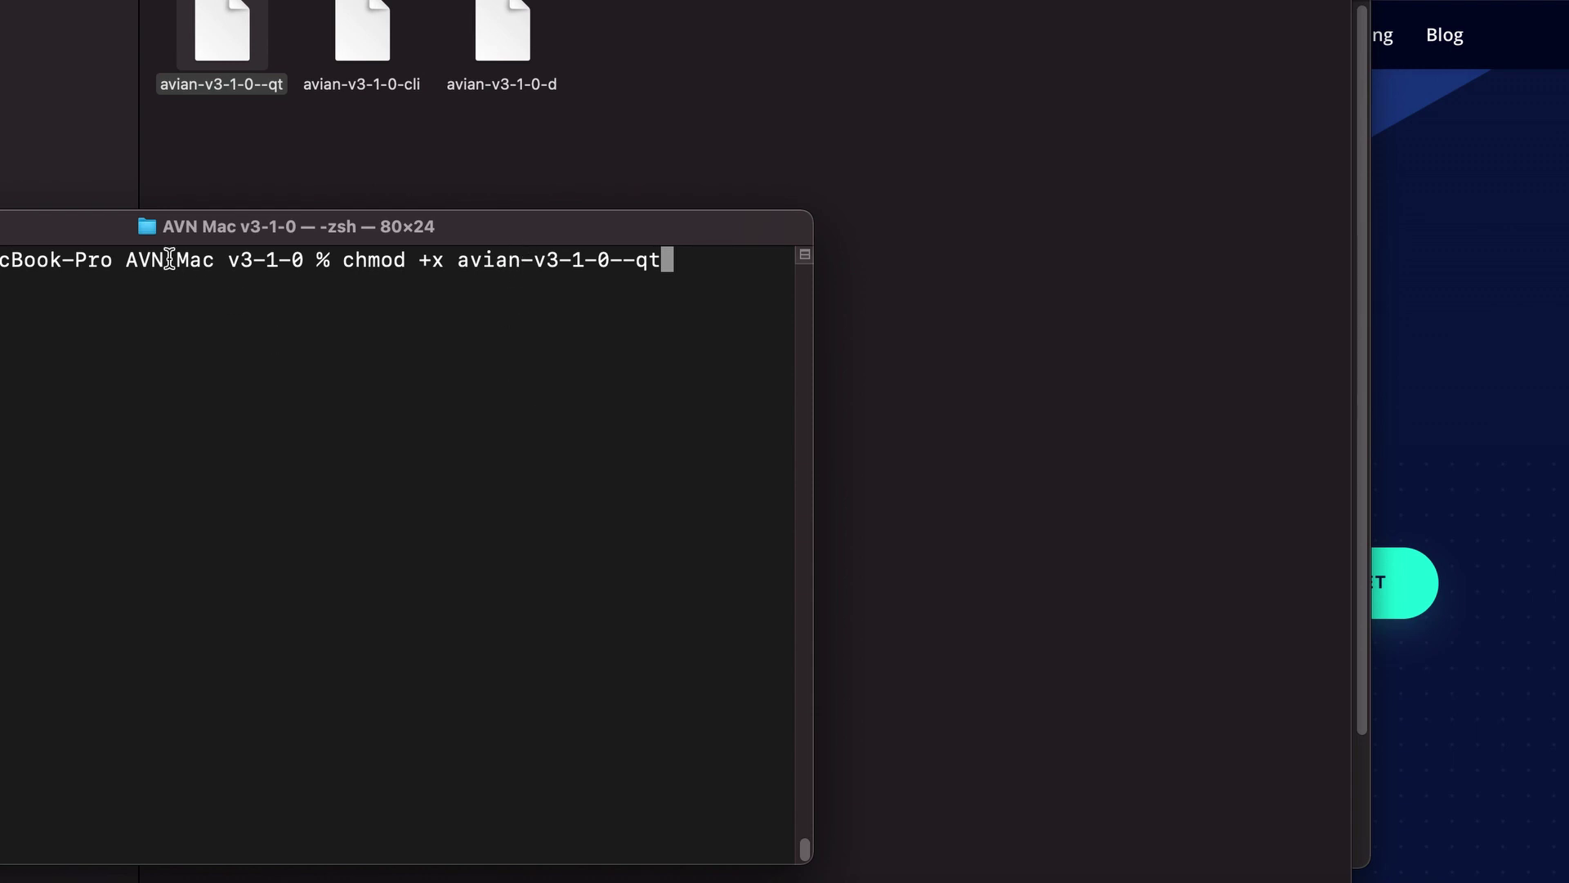
left_click_drag(477, 233, 464, 262)
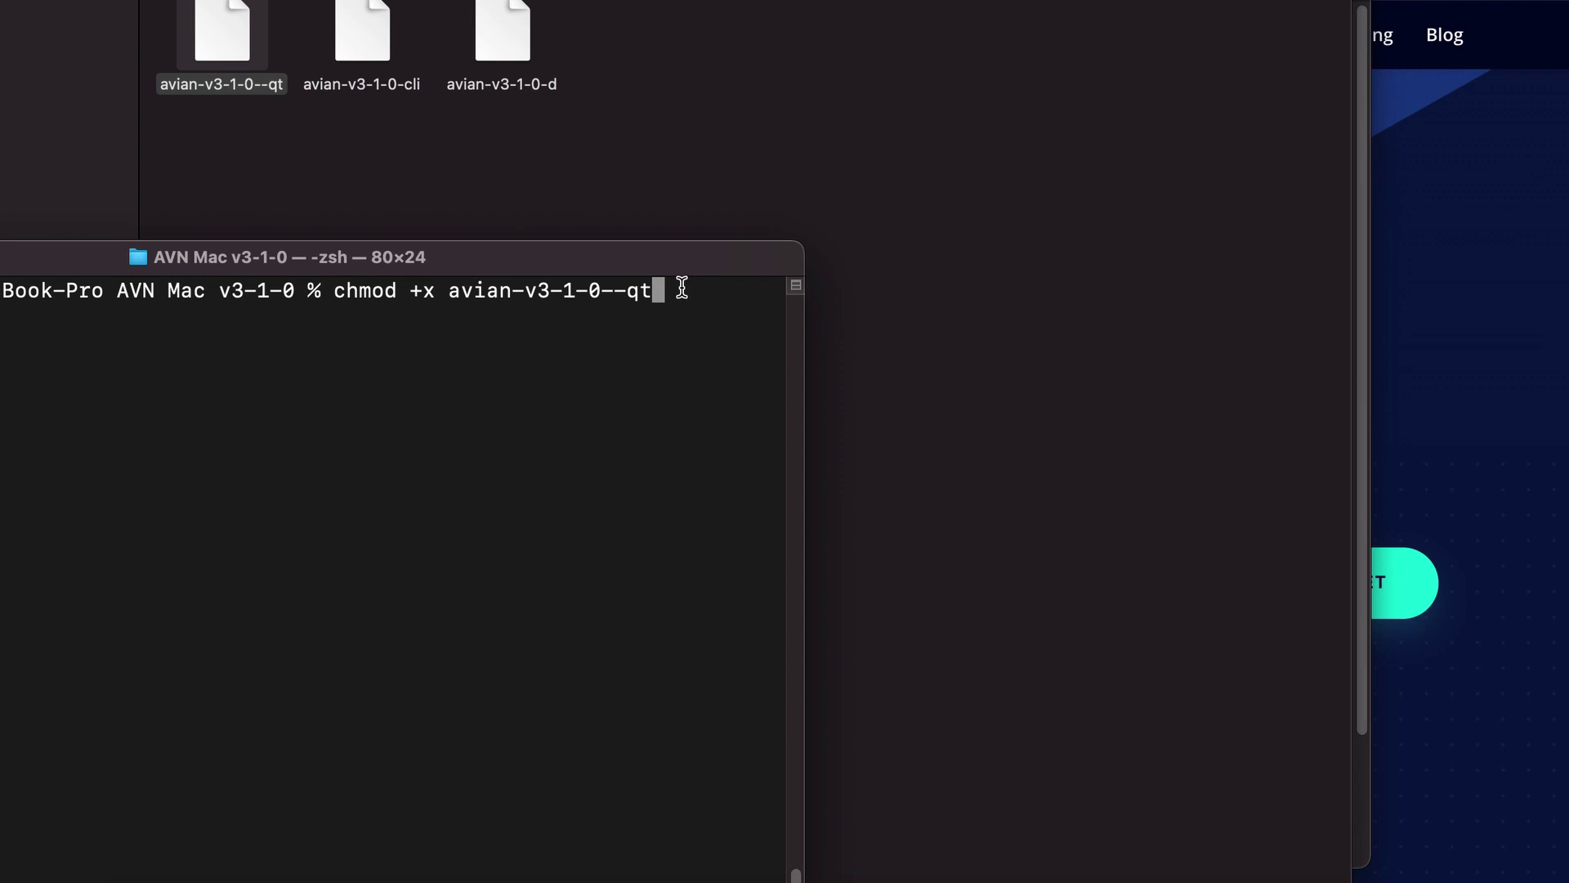
key("Return")
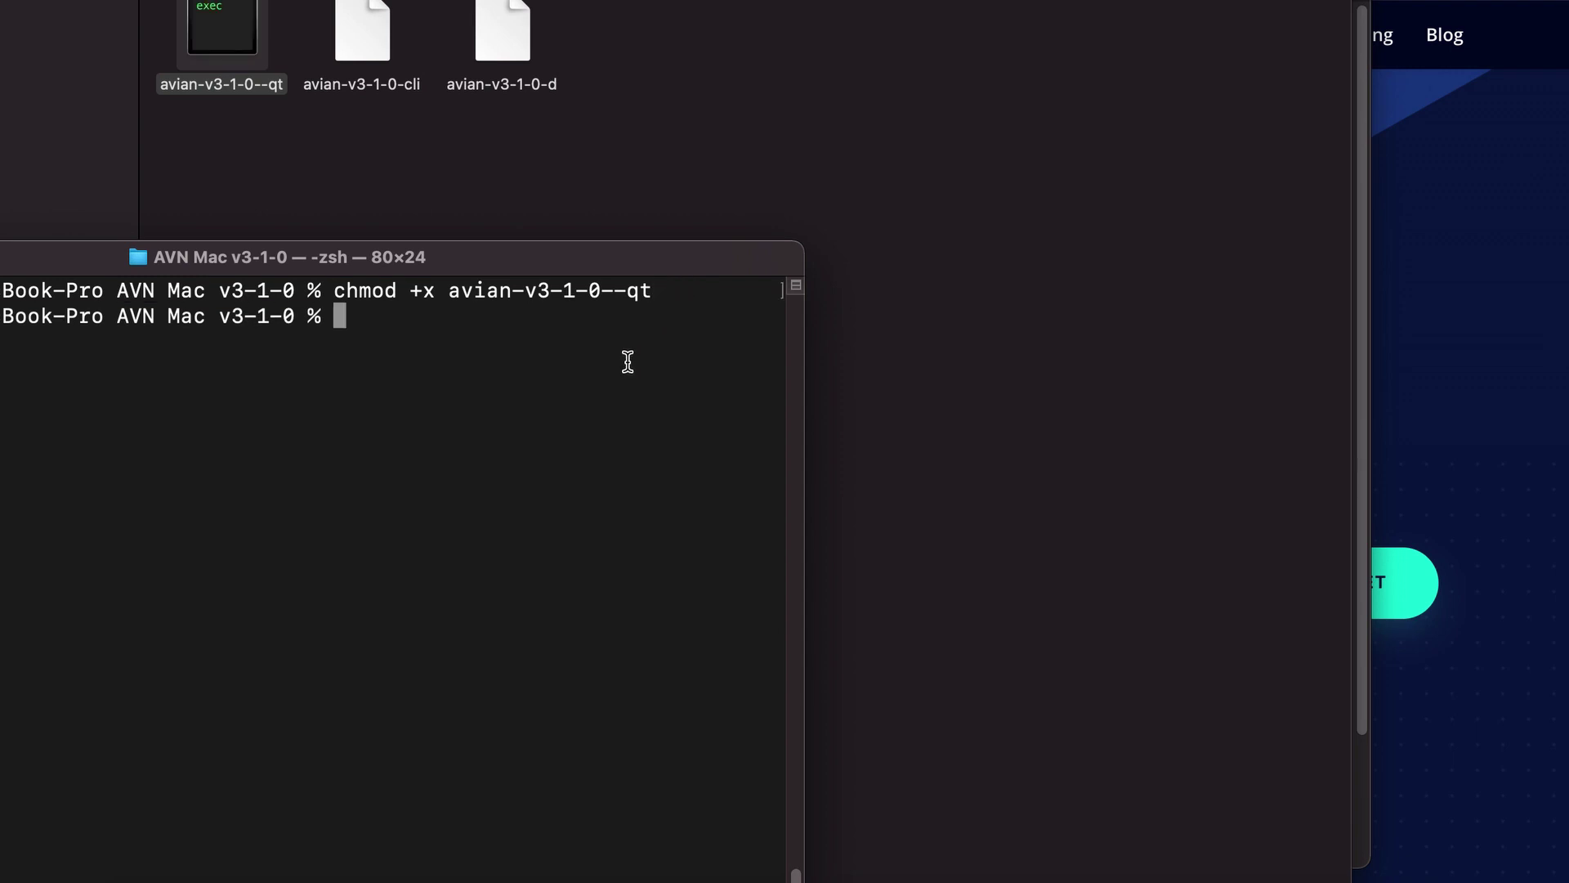
type("./")
type("av")
key("Tab")
type("-")
key("Tab")
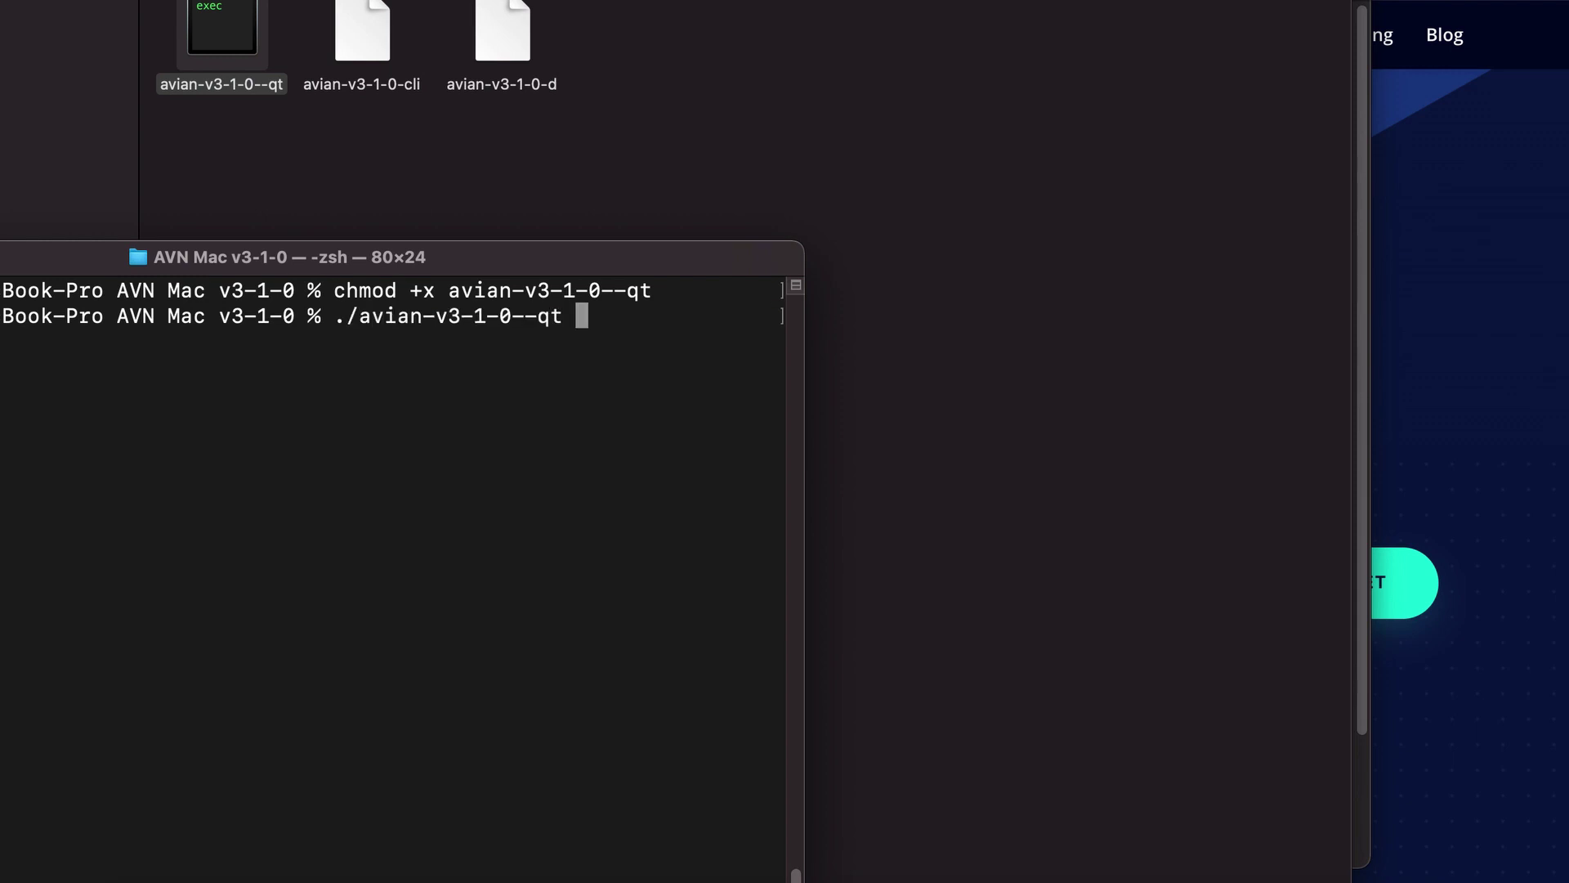
- Launch avian-v3-1-0--qt and accept 'Use the default data directory' in the Welcome dialog
key("Return")
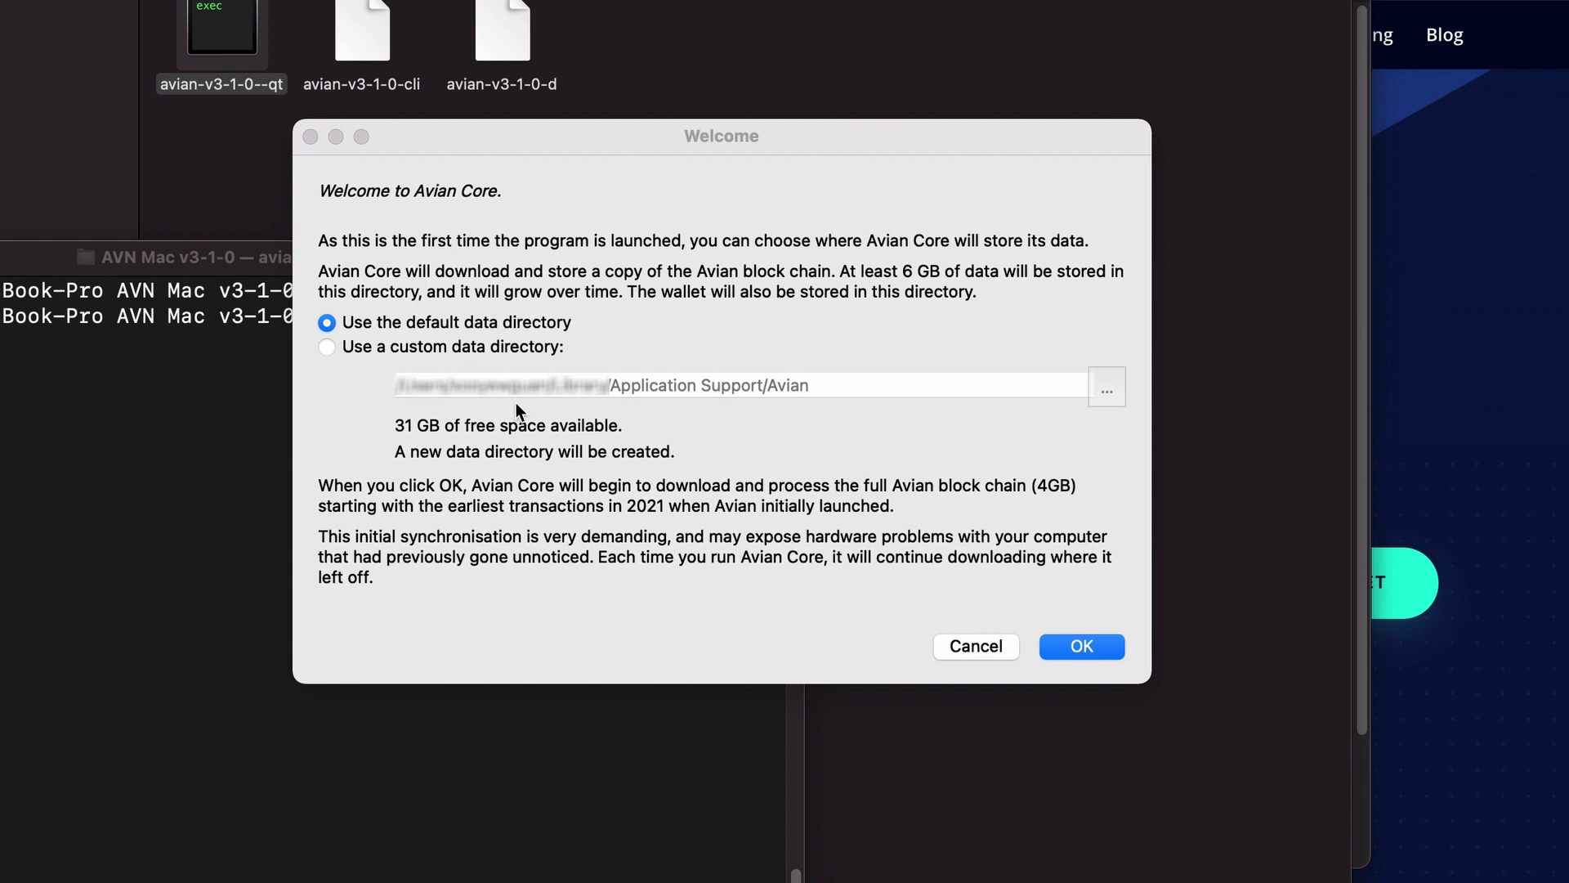
left_click(1094, 643)
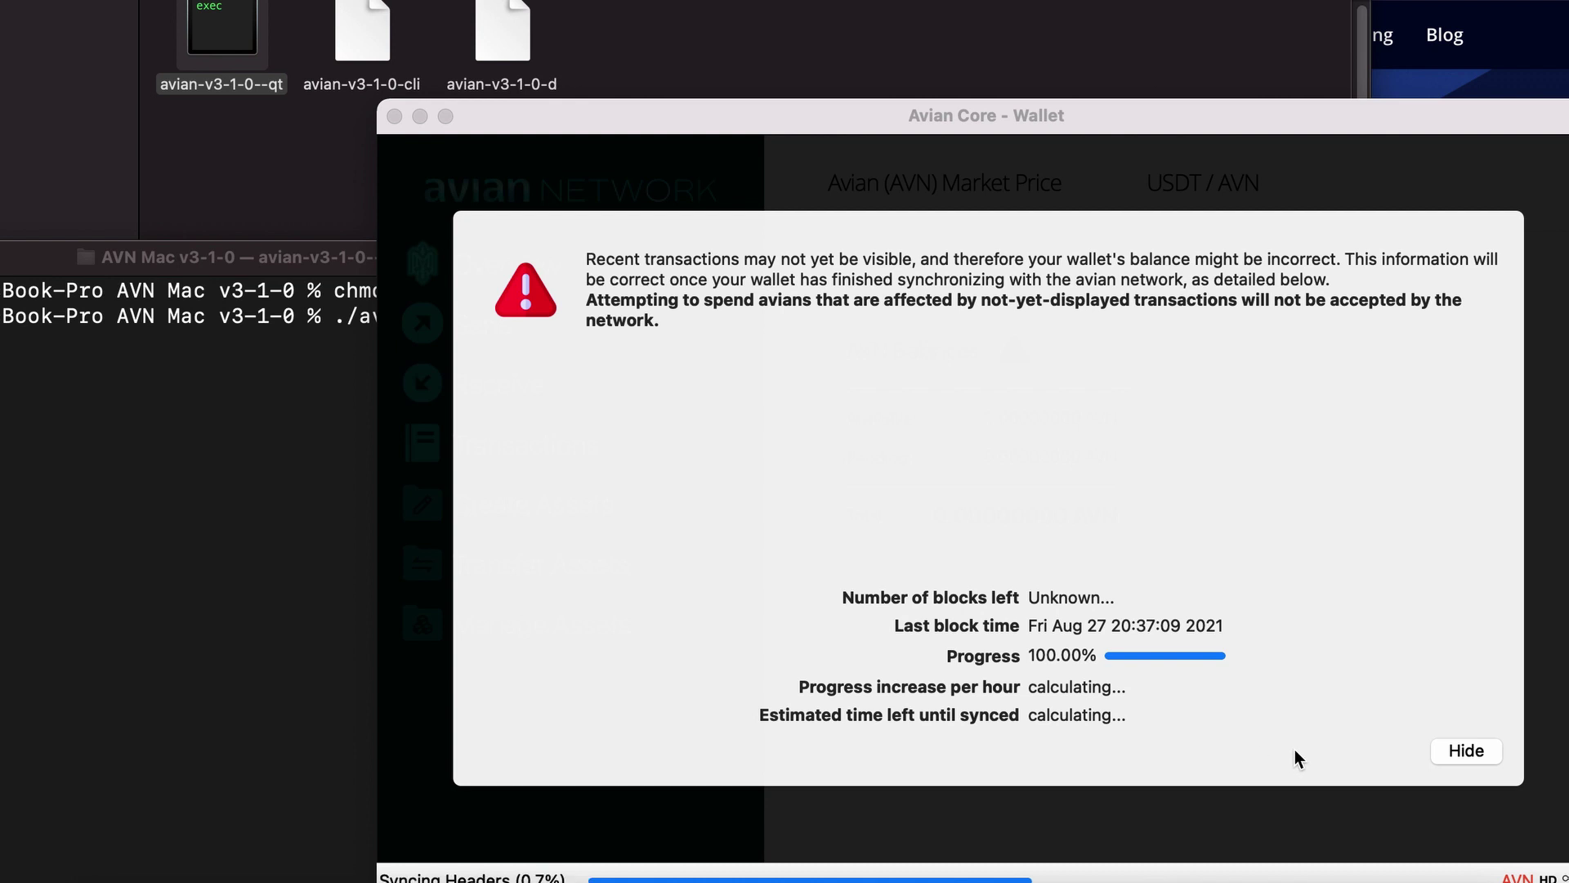
- Hide the synchronization warning and move the Avian Core - Wallet window up and left
left_click(1461, 753)
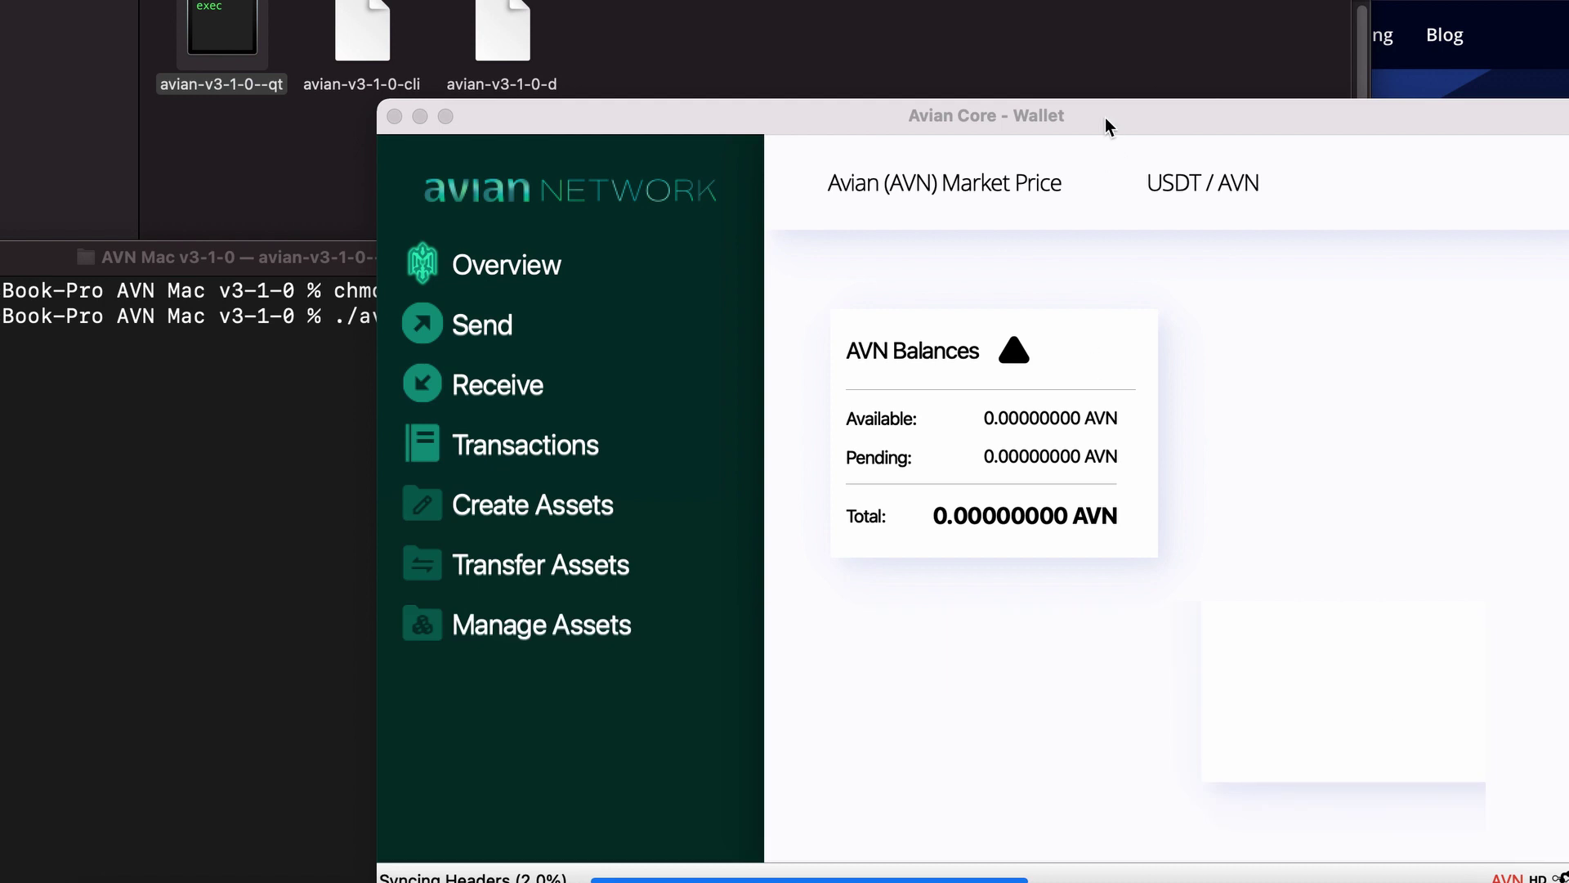
left_click_drag(1105, 117, 886, 19)
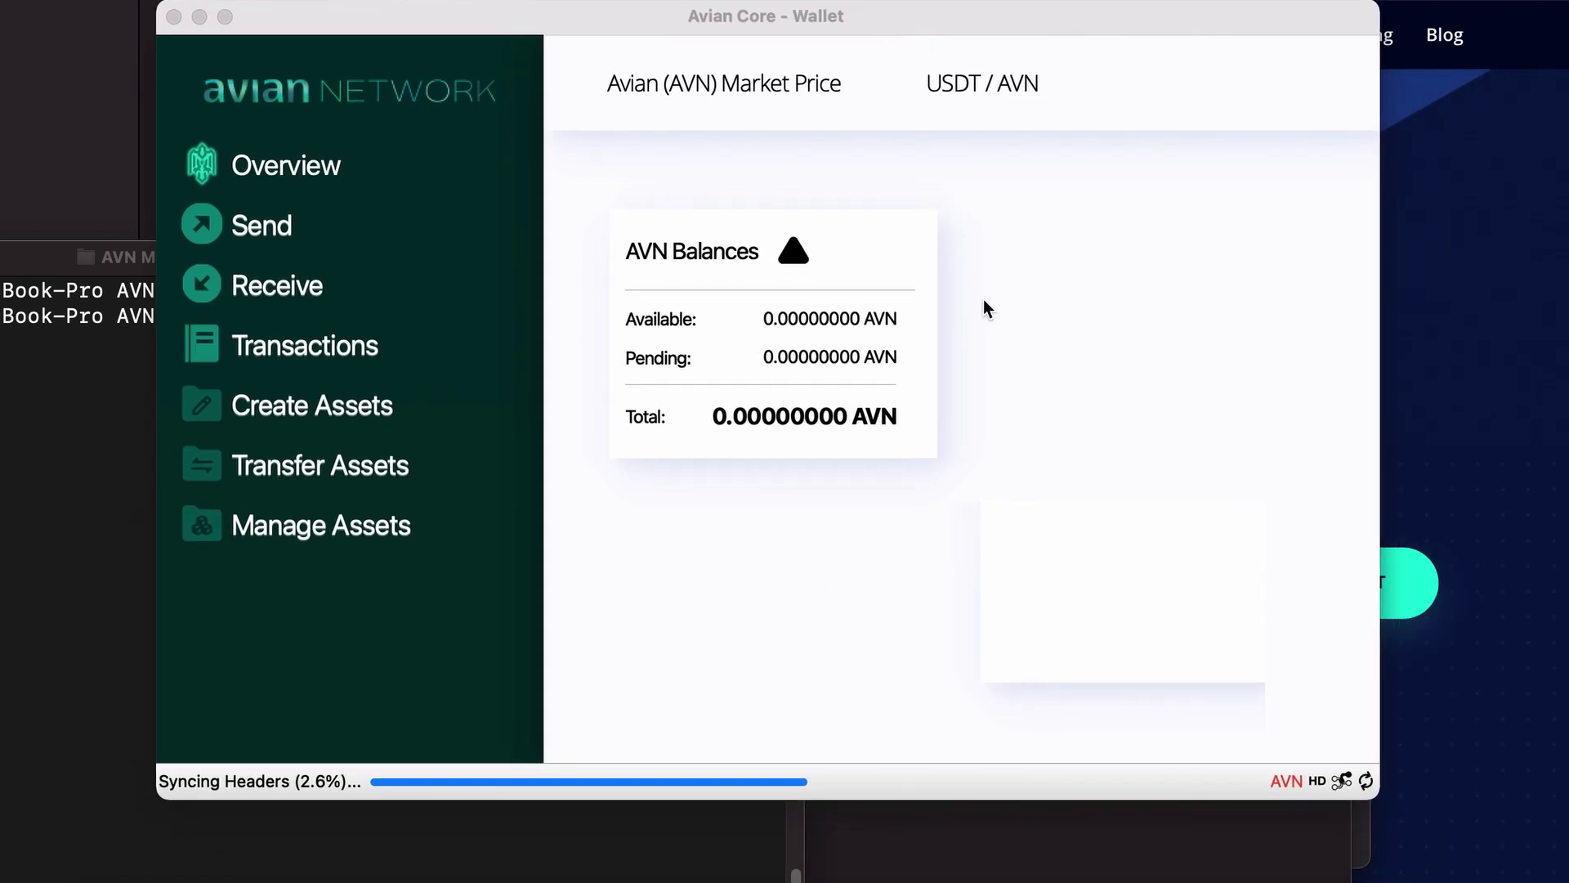